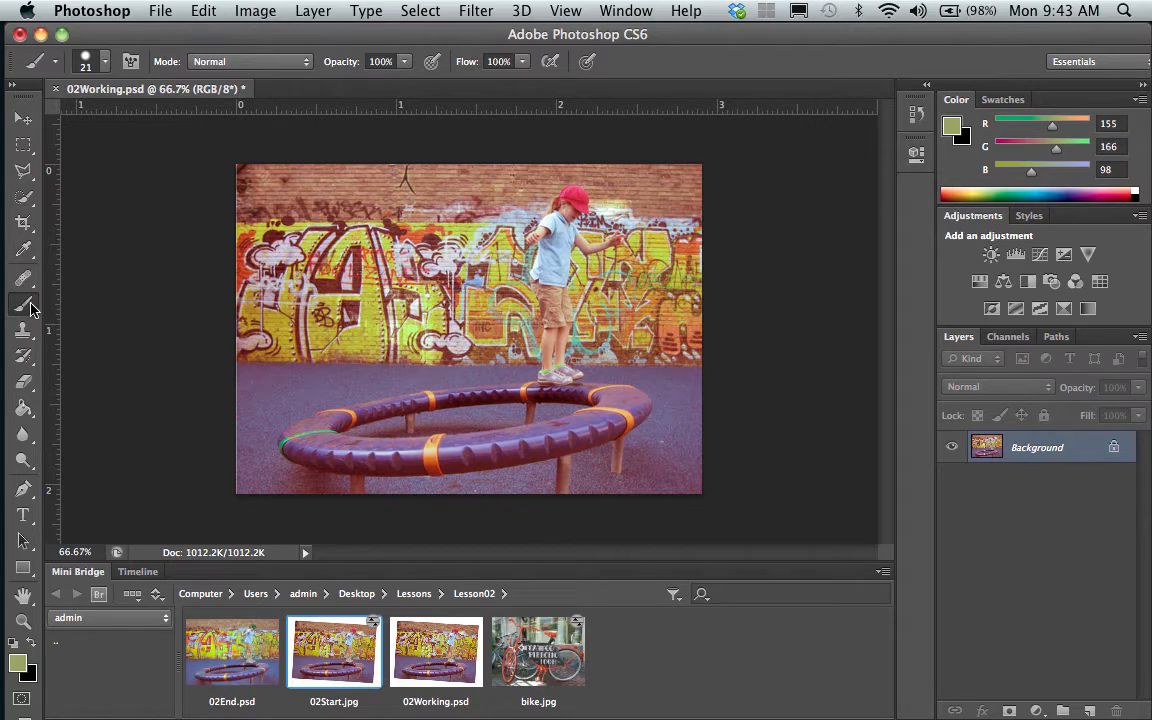
Step: Activate the Color Replacement tool for the girl's red cap and accept olive green 9ba662 as the foreground color
right_click(31, 309)
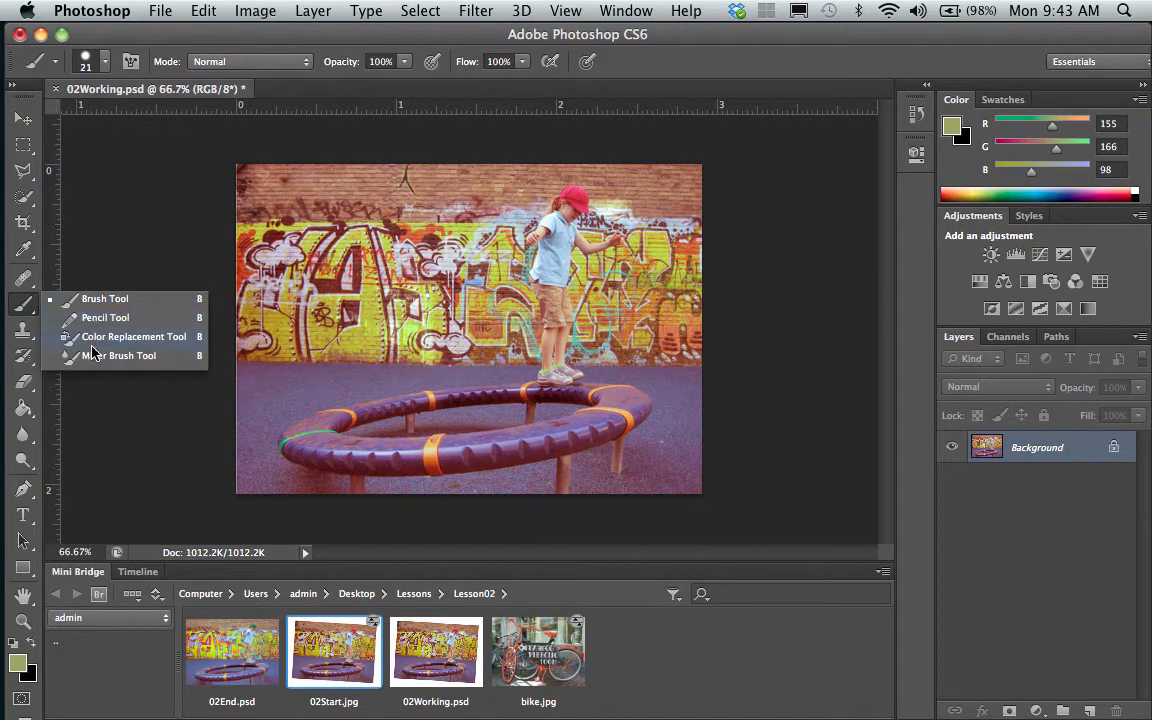
click(120, 337)
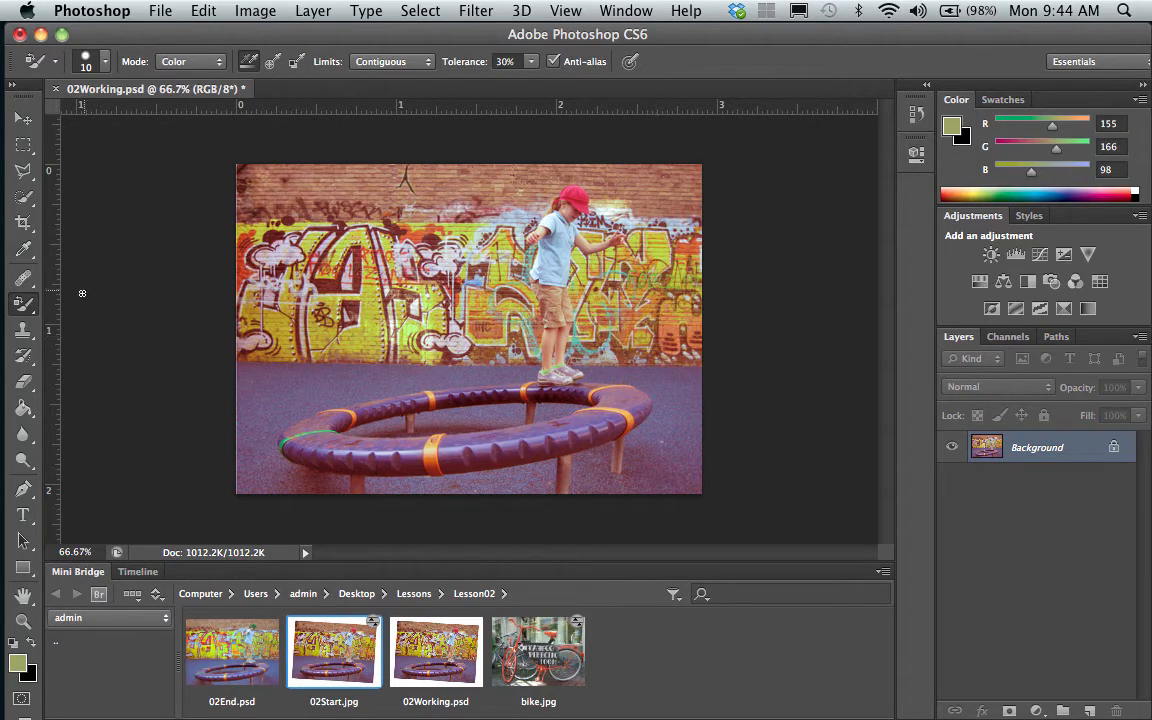
click(23, 622)
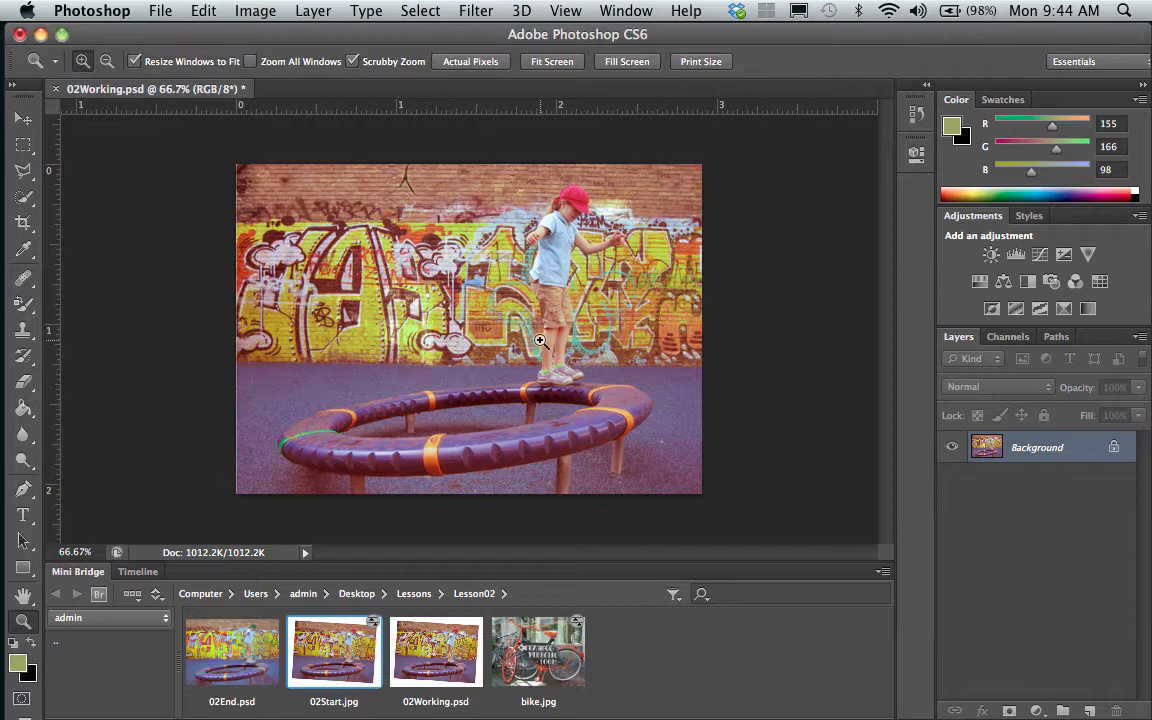
click(540, 342)
click(590, 204)
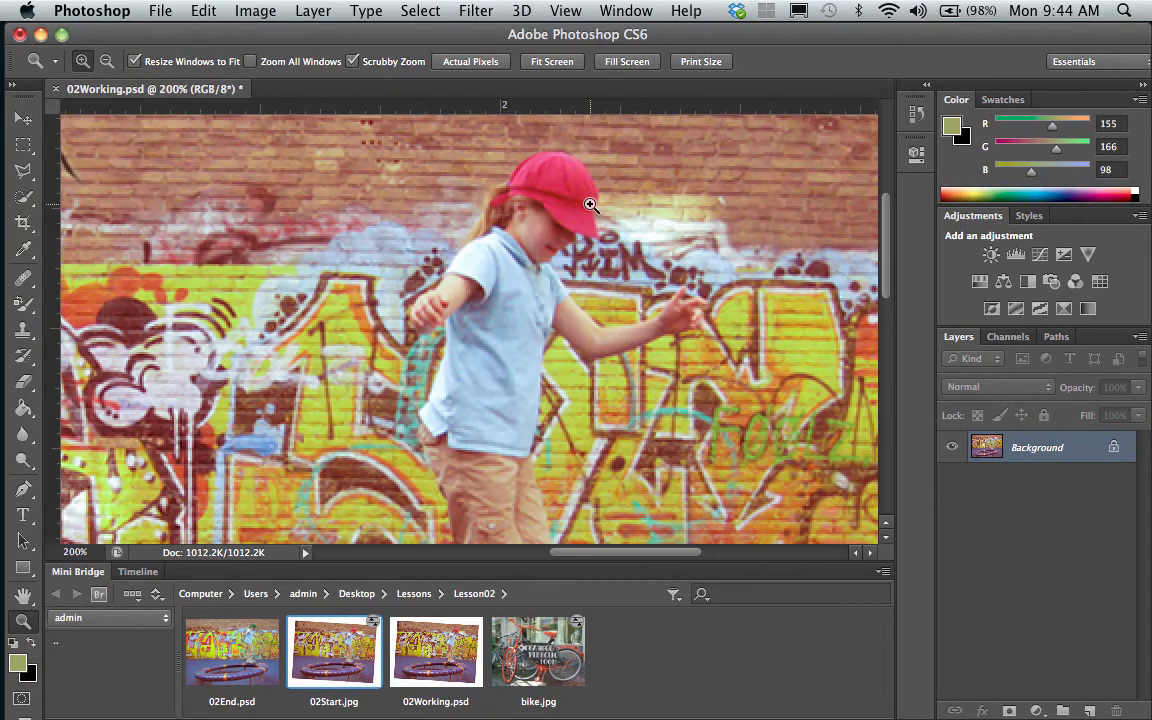
click(591, 201)
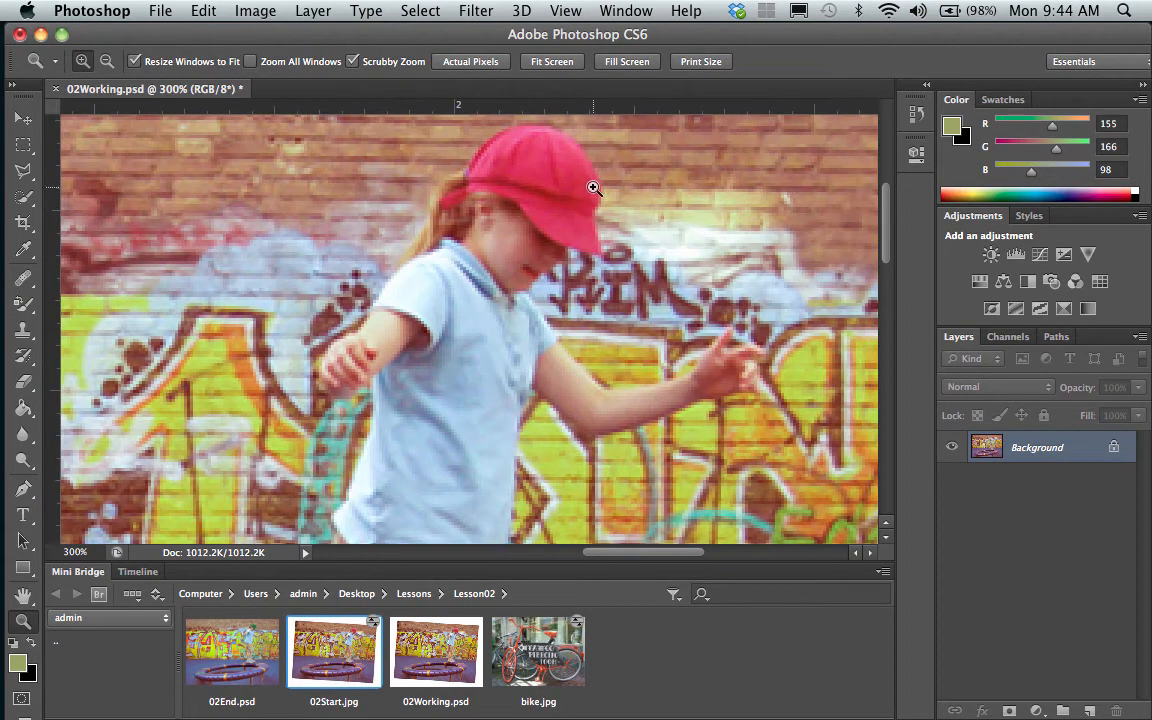
click(23, 595)
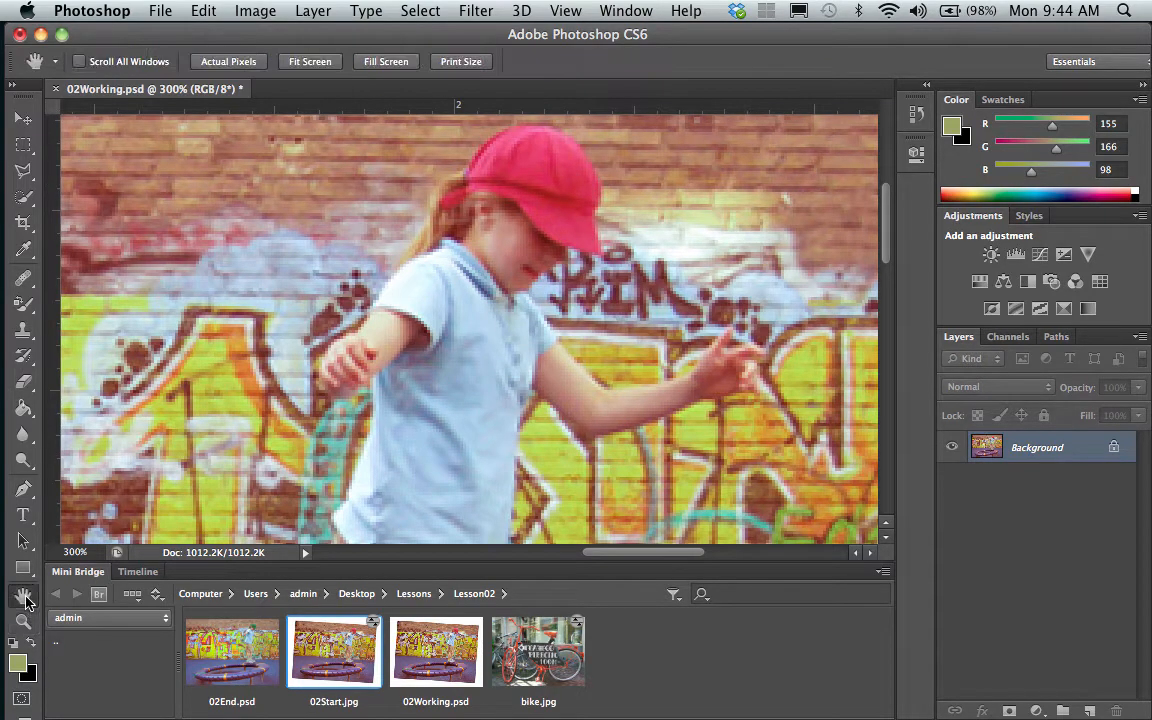
drag(527, 188, 352, 241)
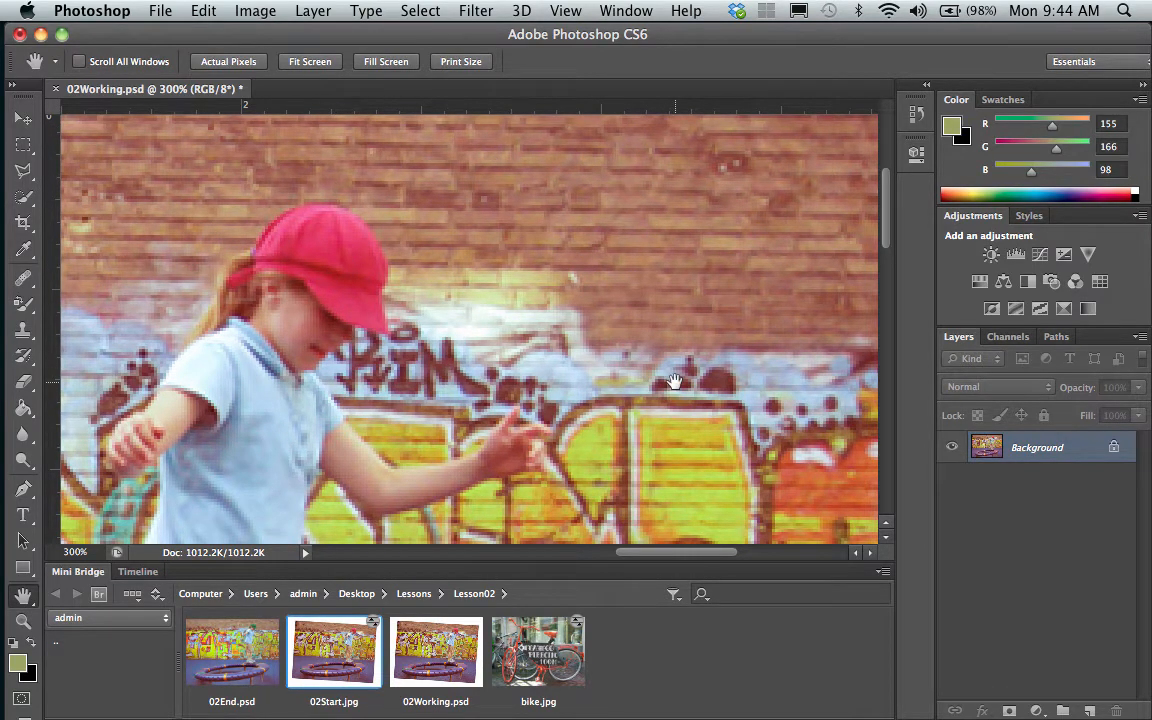
click(30, 308)
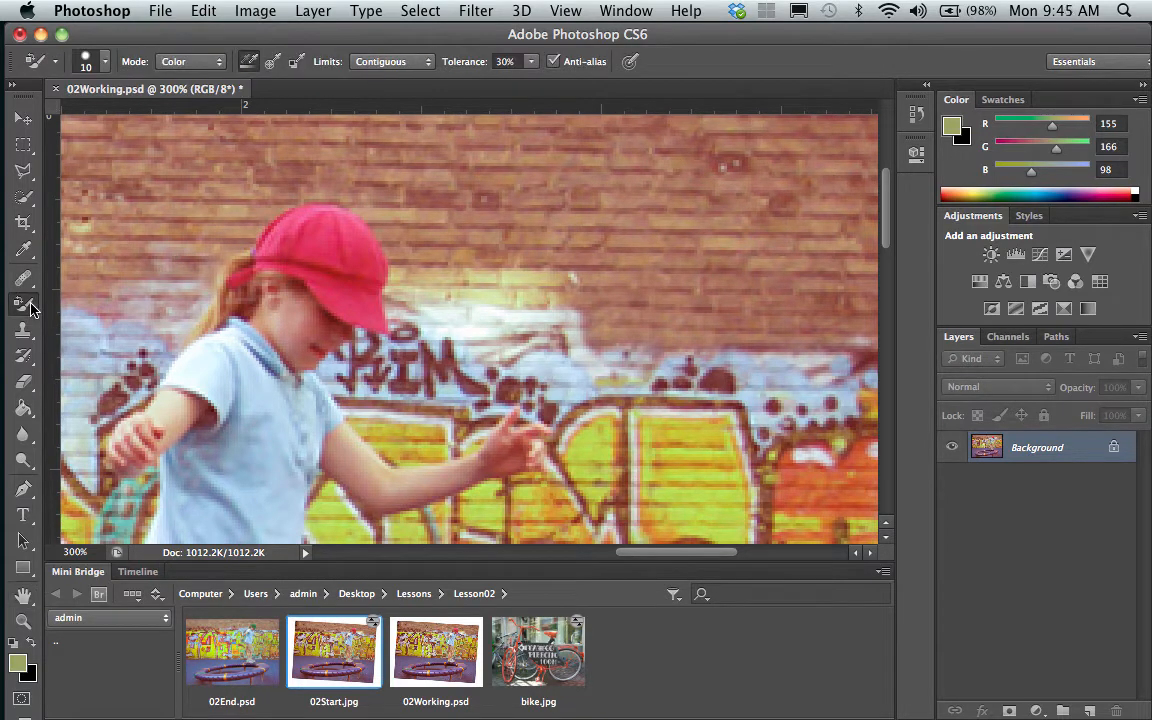
click(18, 664)
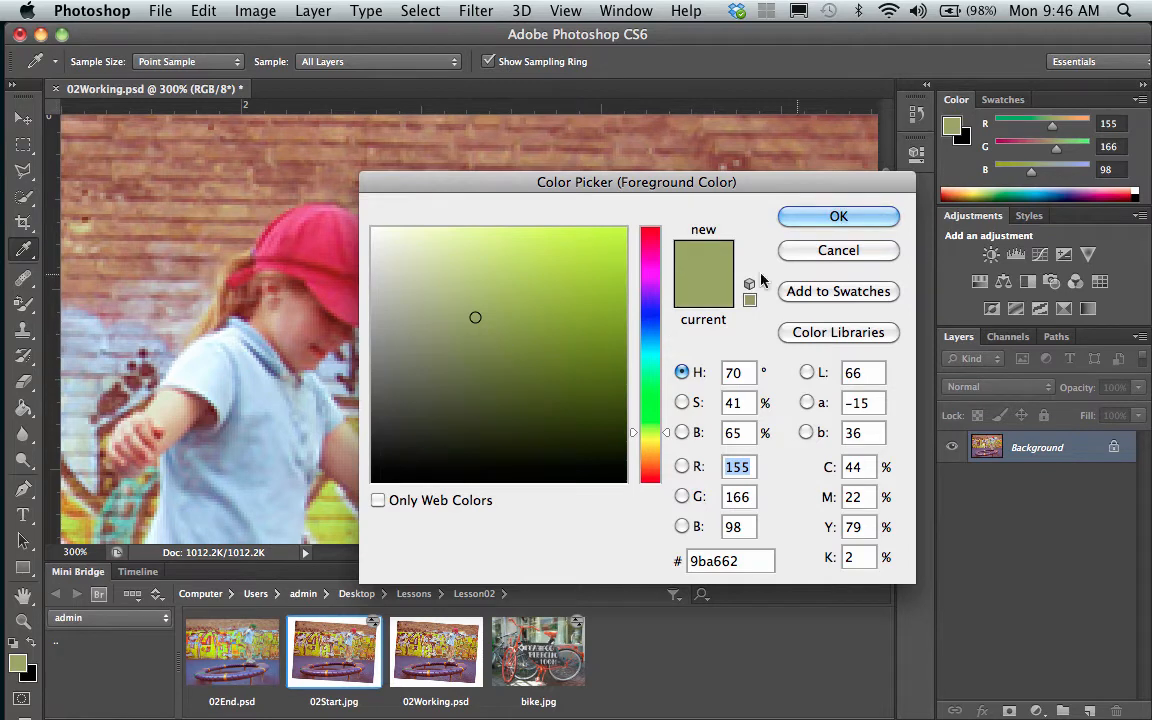
click(872, 220)
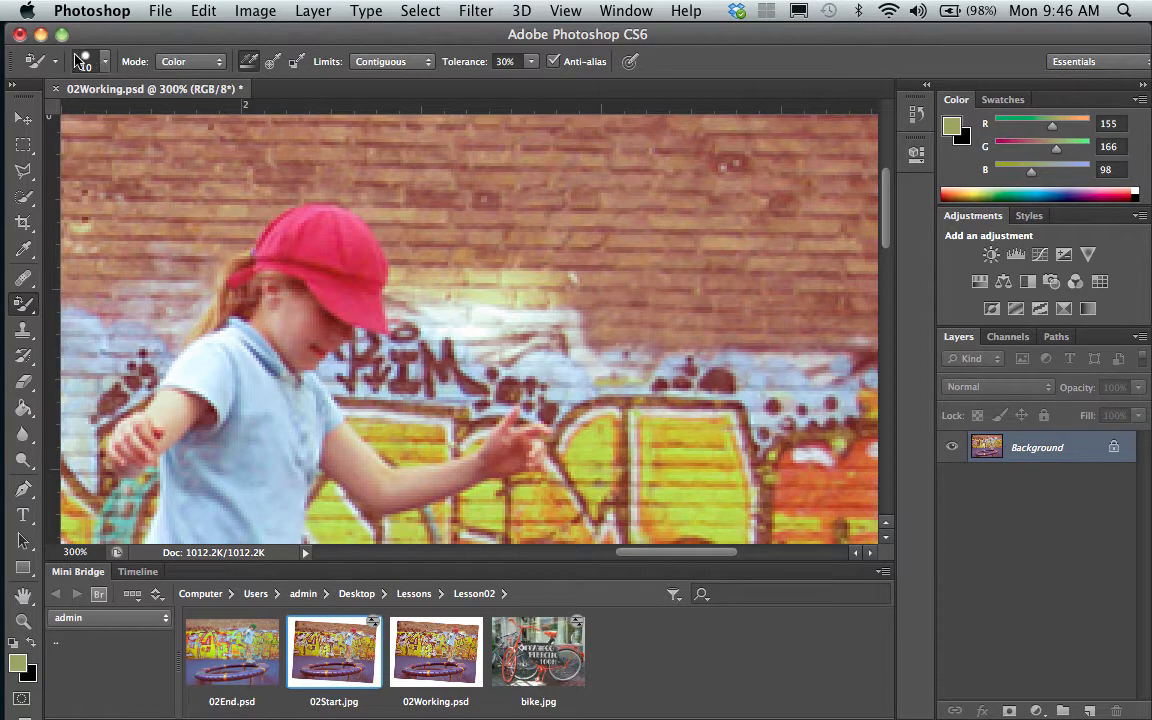
Step: Set the brush hardness to 62% and recolor the upper part of the girl's red cap green
click(104, 64)
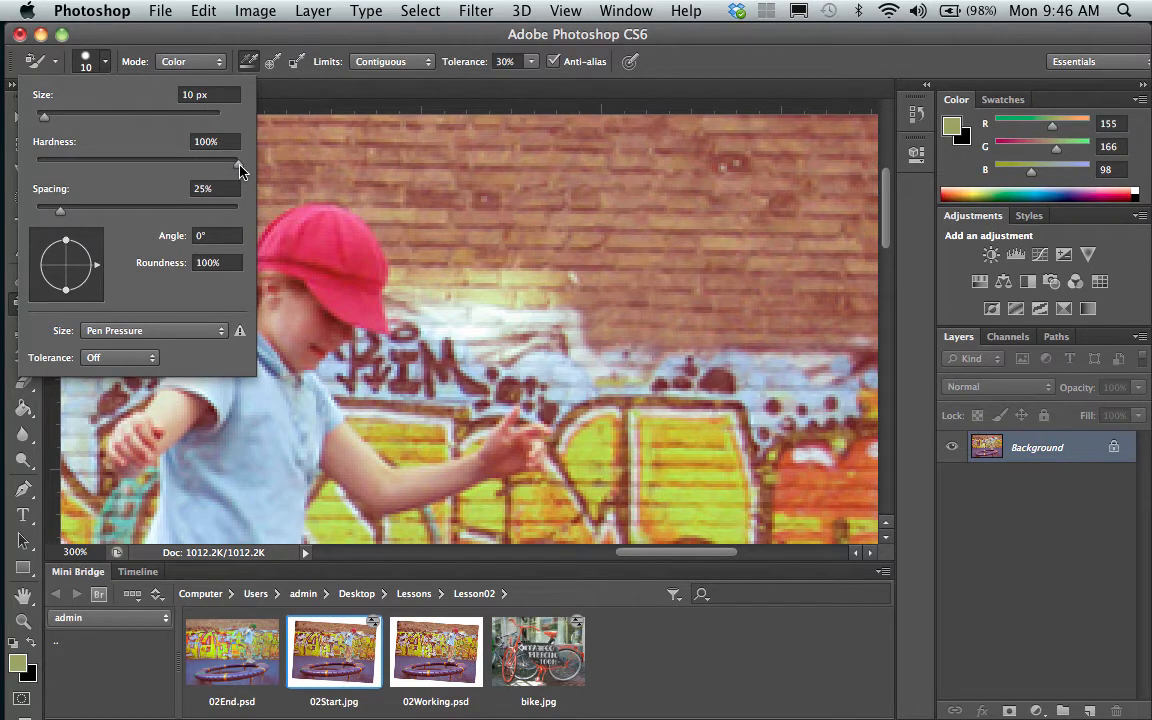
drag(198, 166, 162, 166)
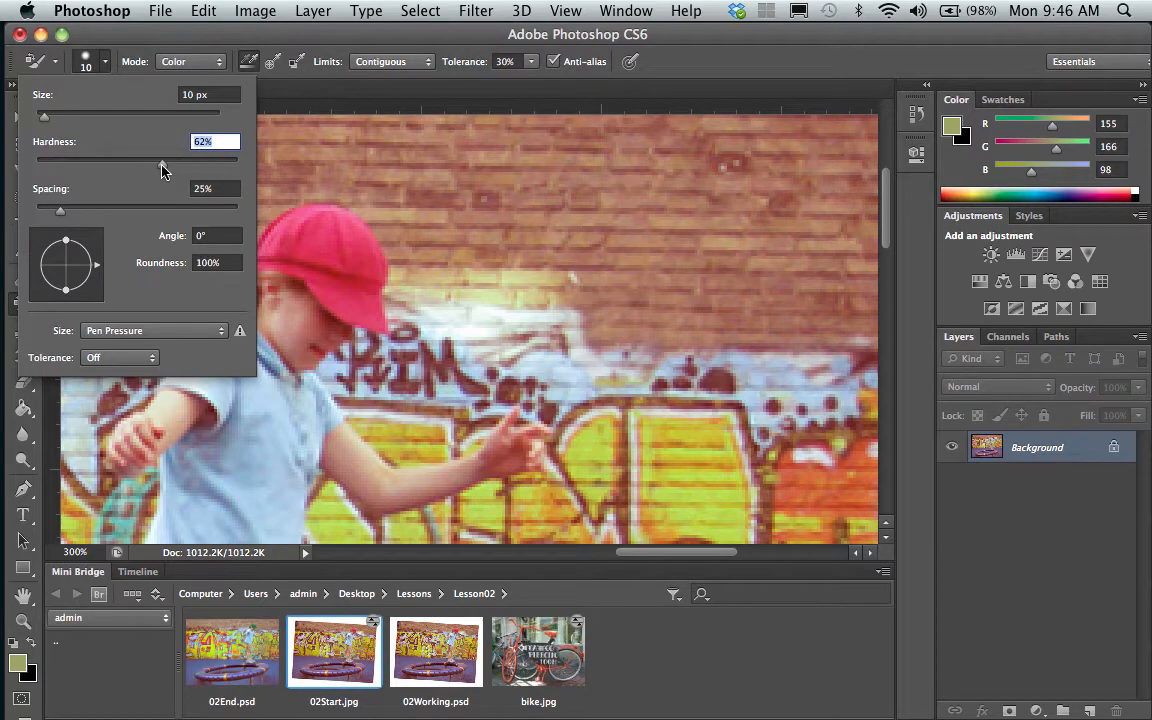
key(Return)
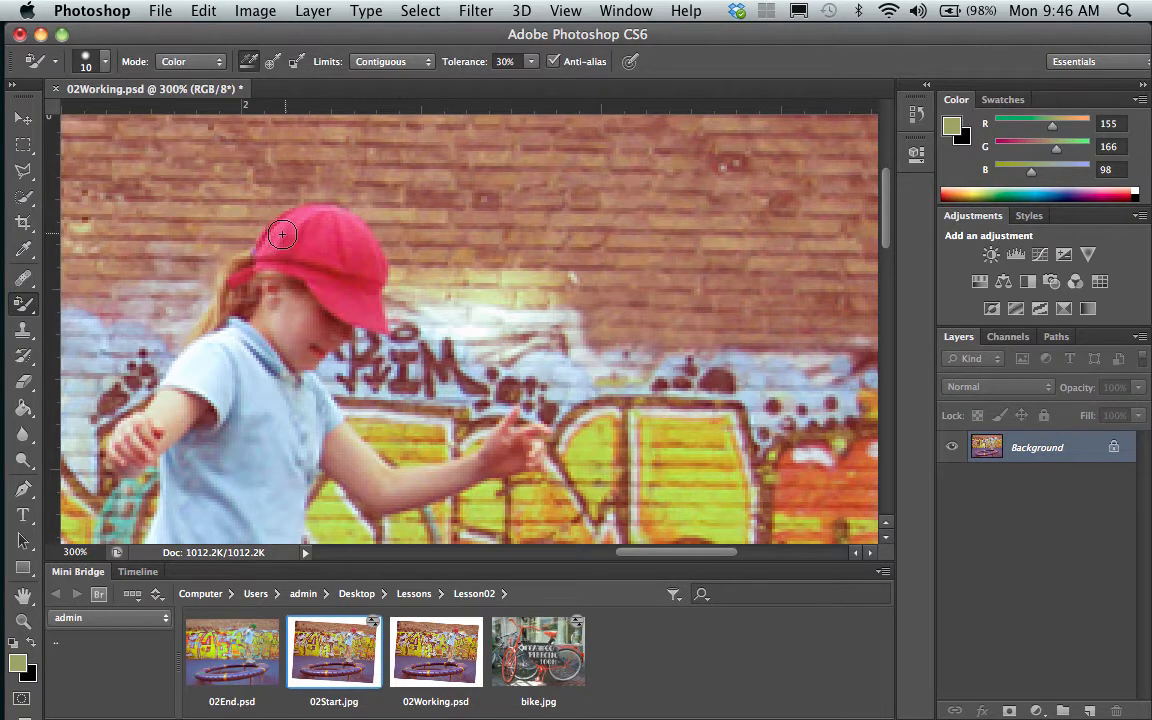
mouse_move(280, 237)
mouse_down()
mouse_move(262, 207)
mouse_move(276, 200)
mouse_move(341, 222)
mouse_move(315, 210)
mouse_move(264, 254)
mouse_move(245, 222)
mouse_move(278, 241)
mouse_move(305, 208)
mouse_move(355, 224)
mouse_move(372, 253)
mouse_move(362, 280)
mouse_move(350, 258)
mouse_move(332, 264)
mouse_up()
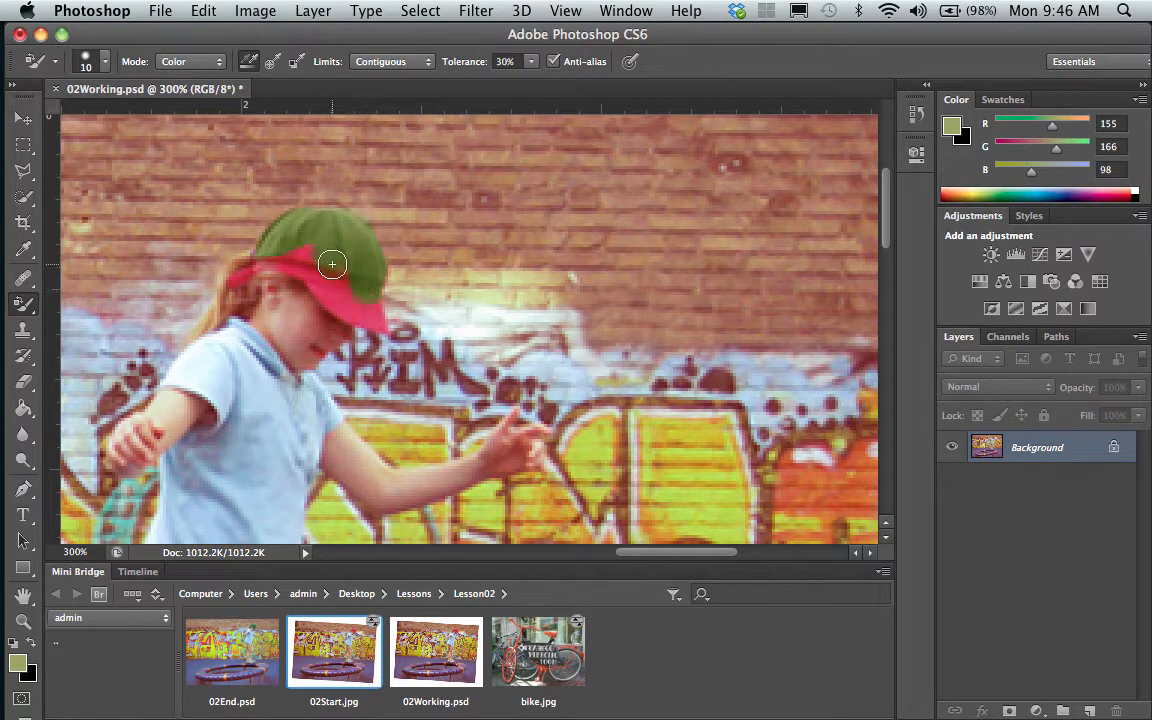
Step: Lower the brush hardness to 43% and recolor the remaining red front and brim of the cap green
click(105, 63)
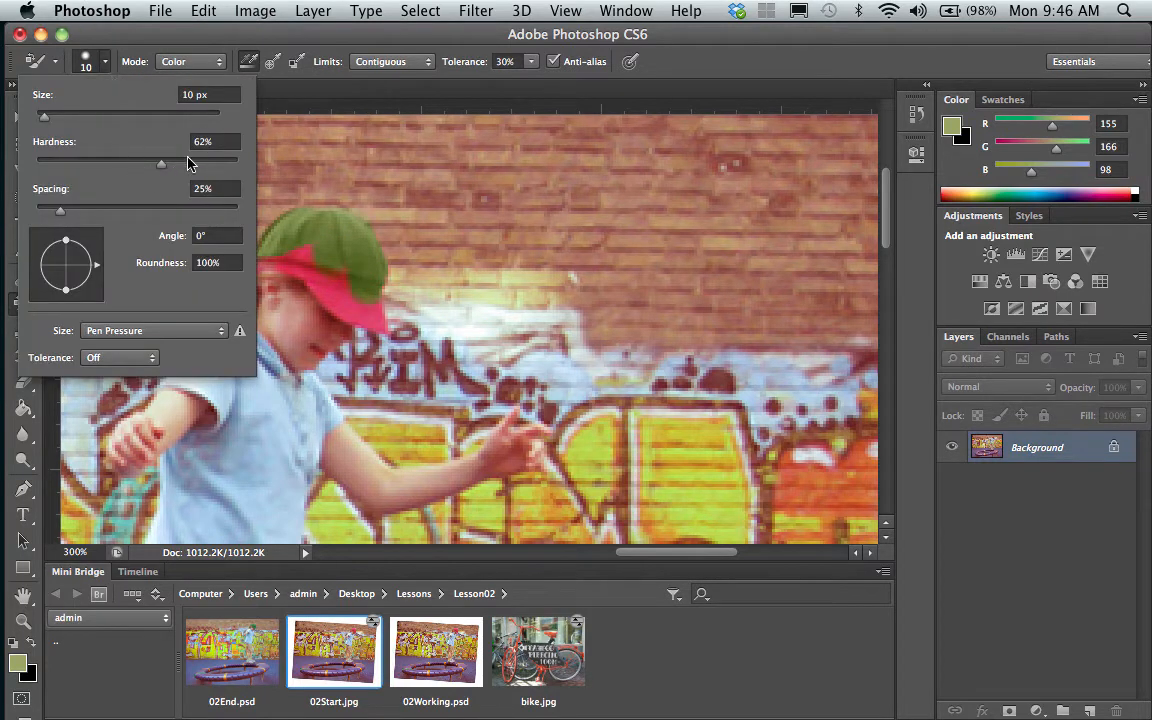
drag(160, 165, 123, 172)
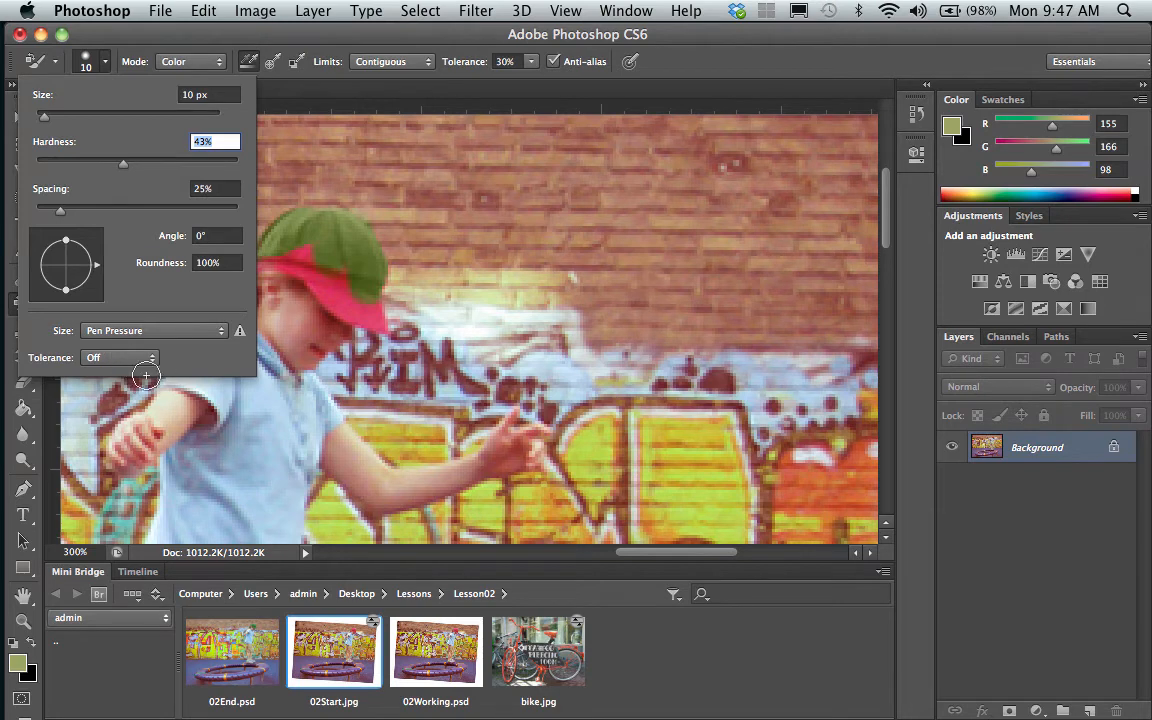
click(151, 331)
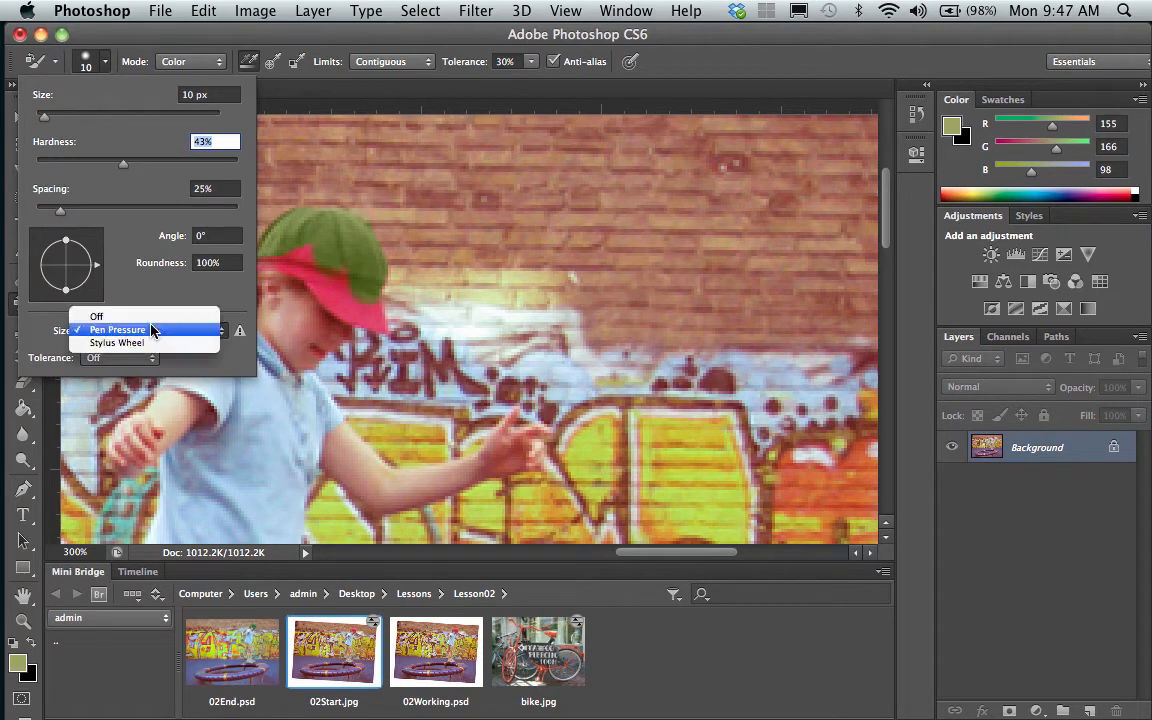
click(230, 314)
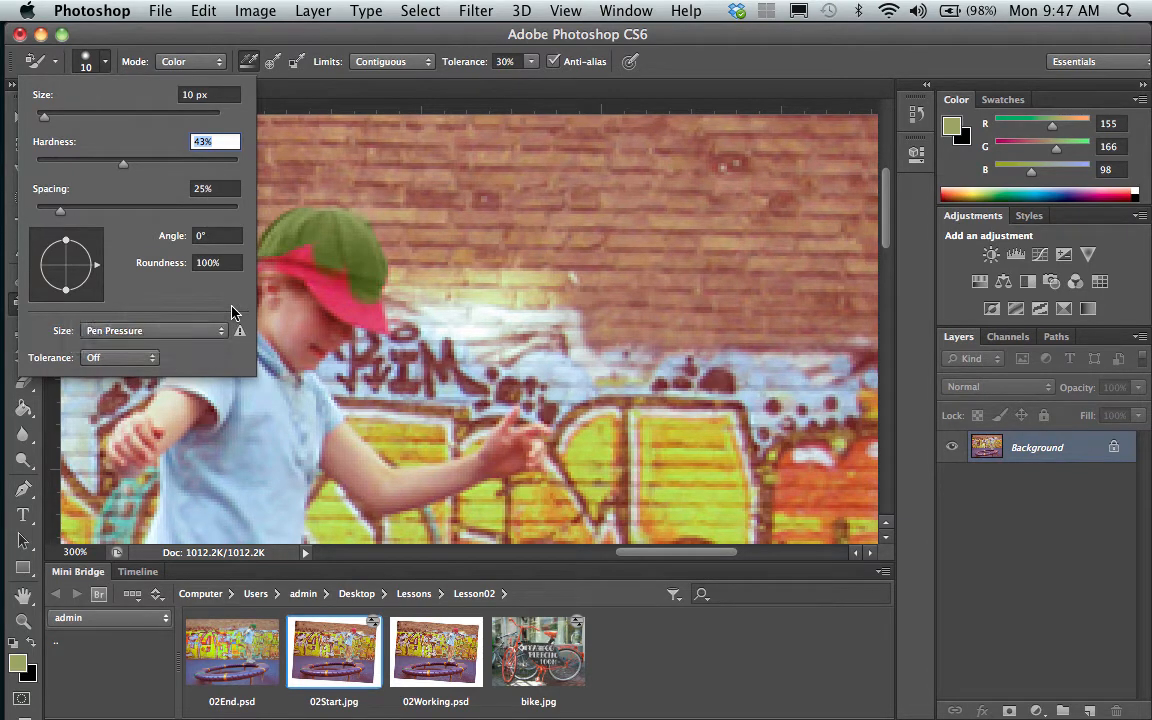
click(325, 254)
mouse_move(325, 254)
mouse_down()
mouse_move(351, 297)
mouse_move(374, 270)
mouse_move(362, 299)
mouse_move(383, 325)
mouse_move(348, 316)
mouse_move(292, 256)
mouse_move(334, 271)
mouse_move(345, 256)
mouse_move(340, 272)
mouse_move(371, 303)
mouse_move(377, 274)
mouse_move(273, 257)
mouse_move(296, 260)
mouse_move(278, 247)
mouse_move(298, 262)
mouse_move(281, 259)
mouse_move(306, 260)
mouse_move(275, 252)
mouse_move(282, 240)
mouse_move(379, 265)
mouse_up()
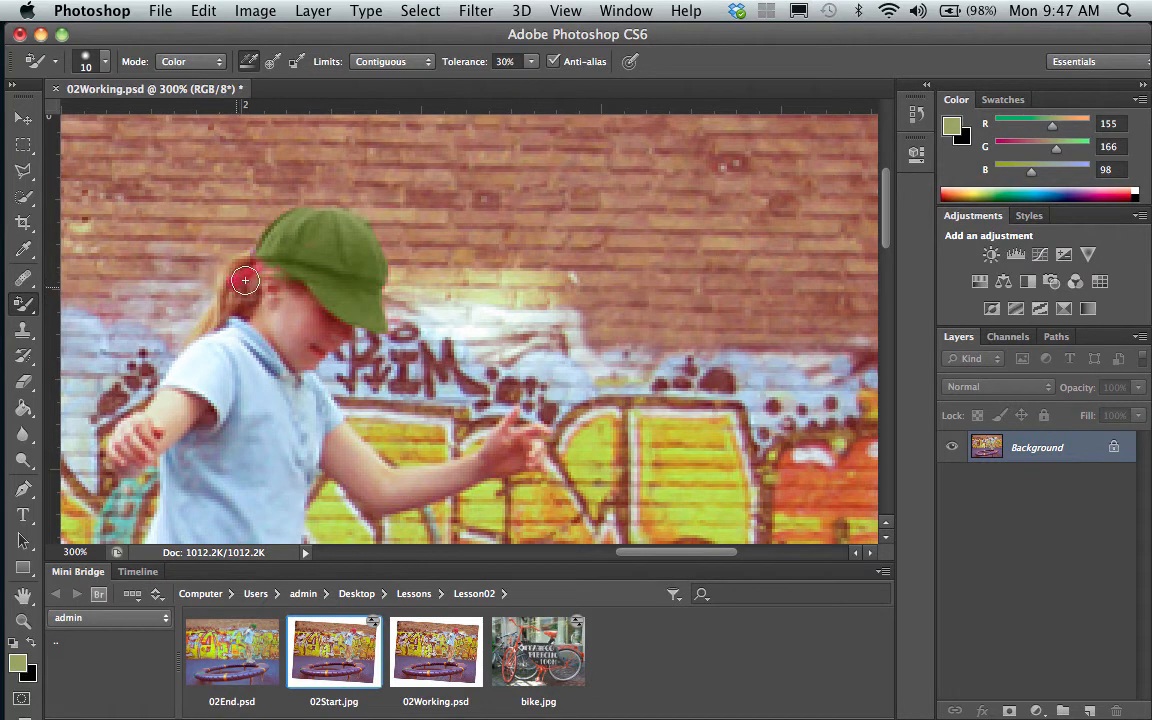
Step: Try recoloring the red strap at the back of the cap with the 10 px brush, and undo the stroke
mouse_move(239, 277)
mouse_down()
mouse_move(222, 248)
mouse_move(235, 229)
mouse_up()
drag(394, 245, 430, 250)
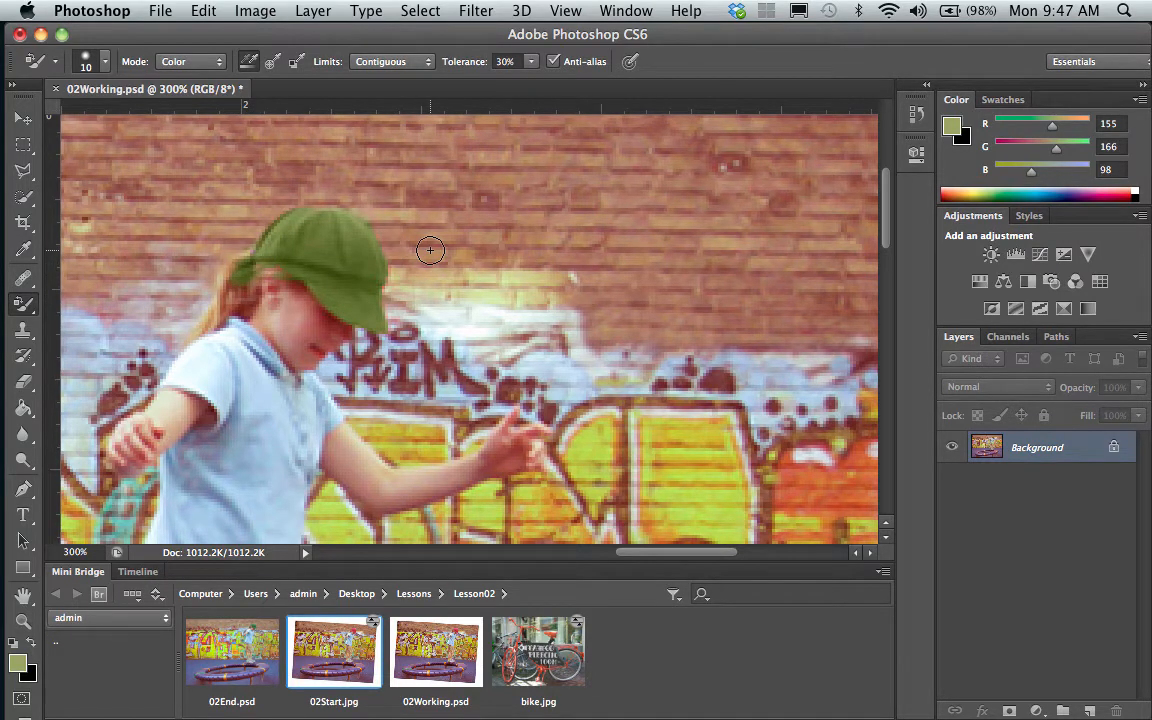
key(ctrl+z)
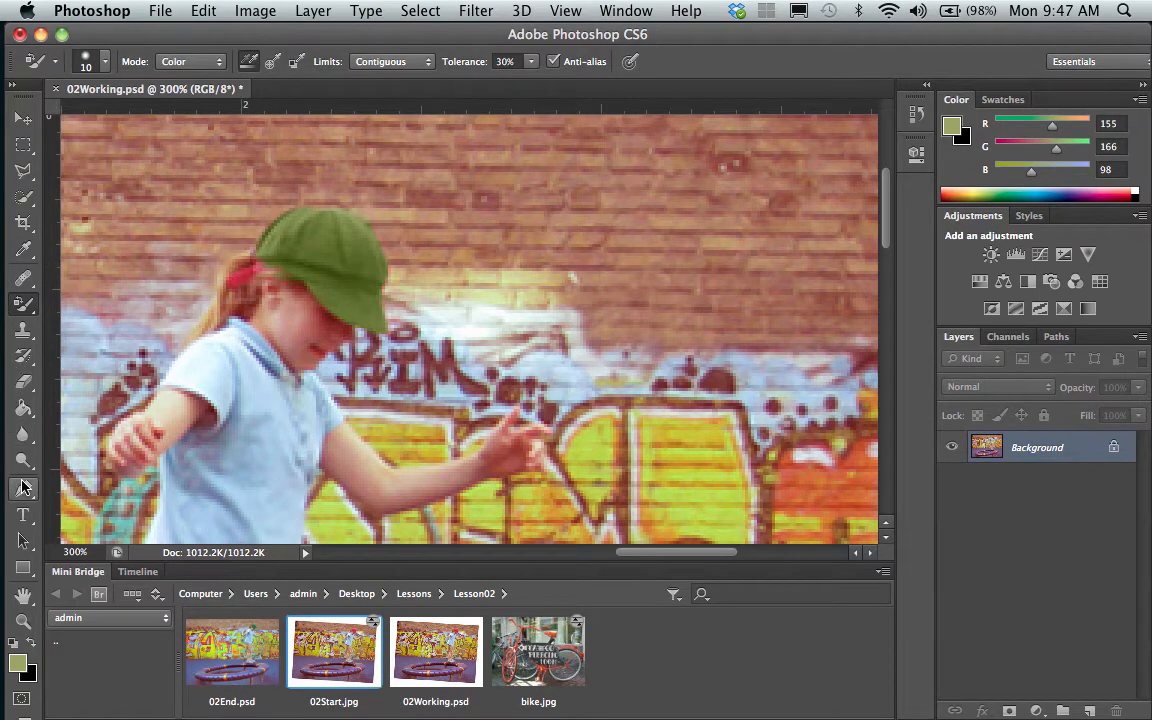
Step: Reduce the Color Replacement brush size to 5 px and recolor the red strap at the back of the cap green
click(24, 622)
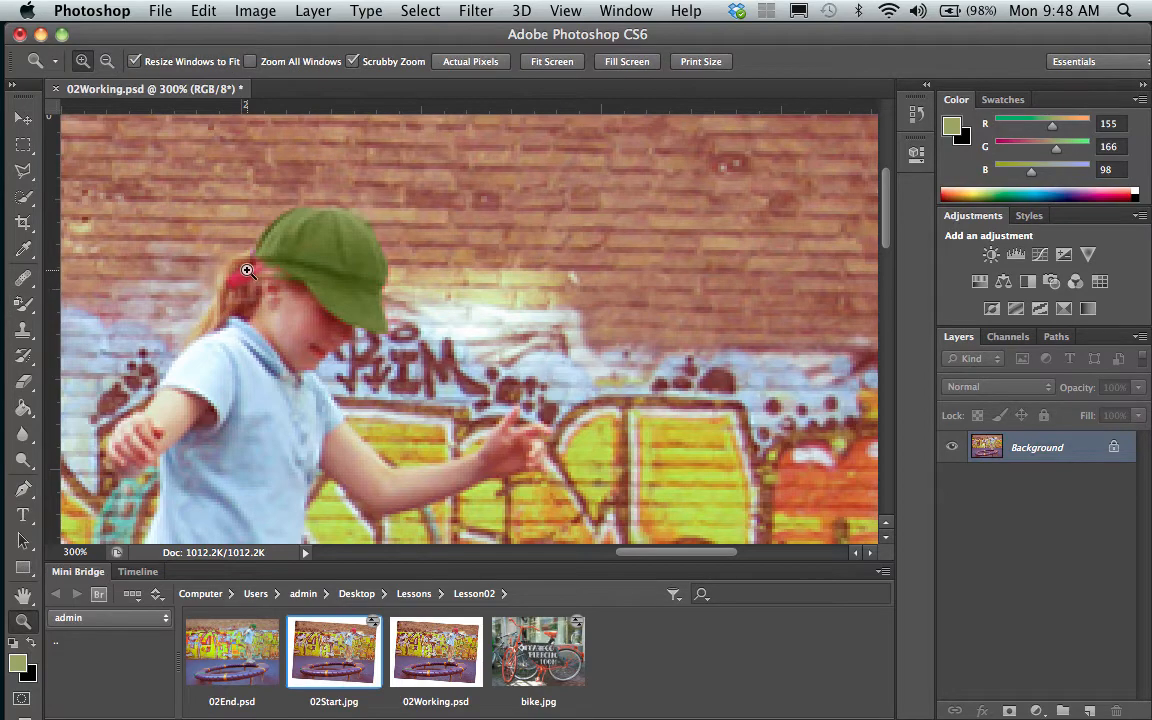
click(246, 266)
click(246, 266)
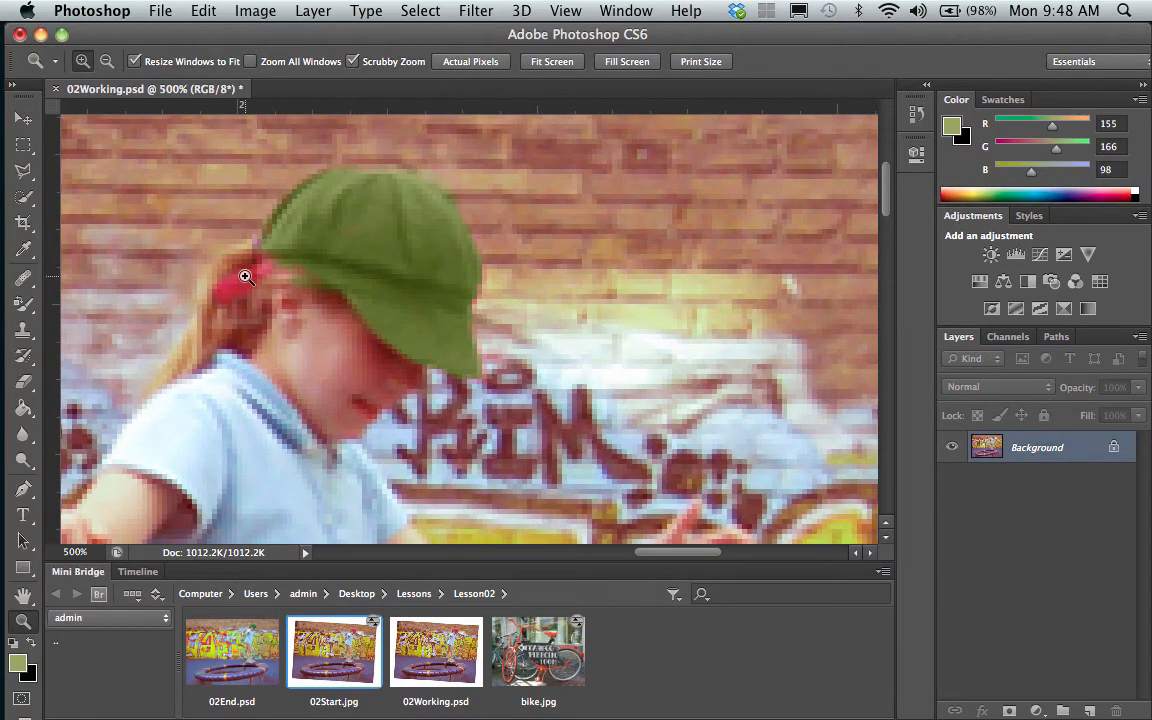
click(246, 265)
click(272, 280)
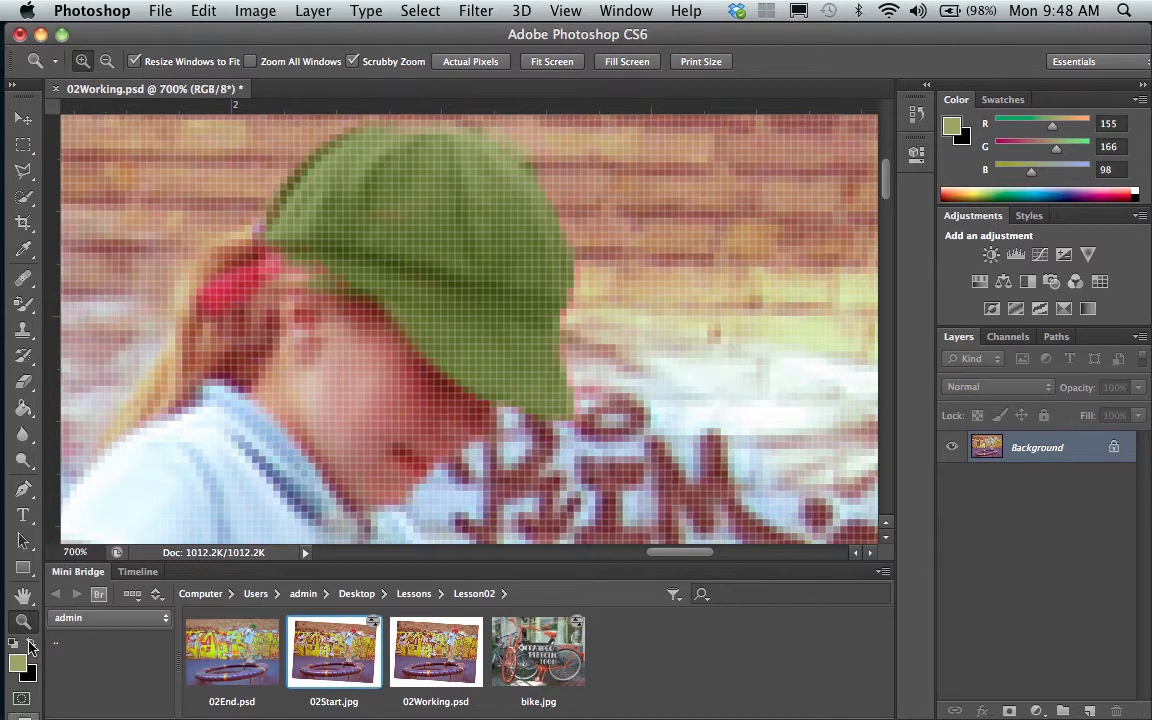
click(22, 306)
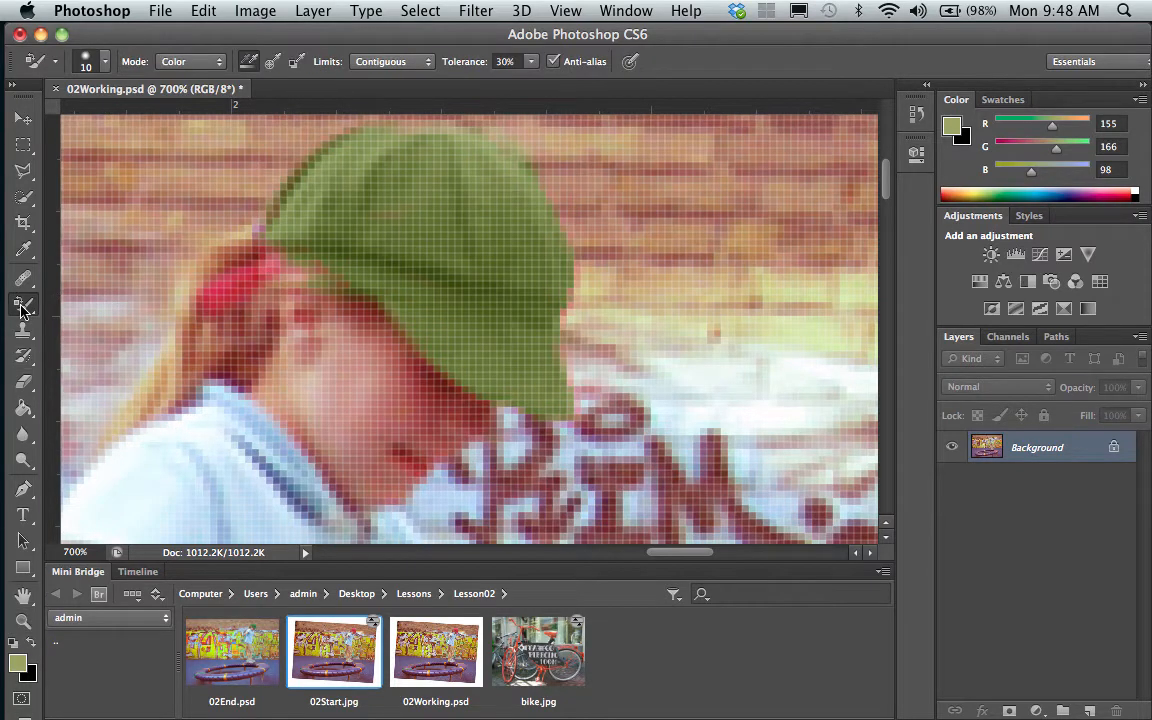
click(105, 64)
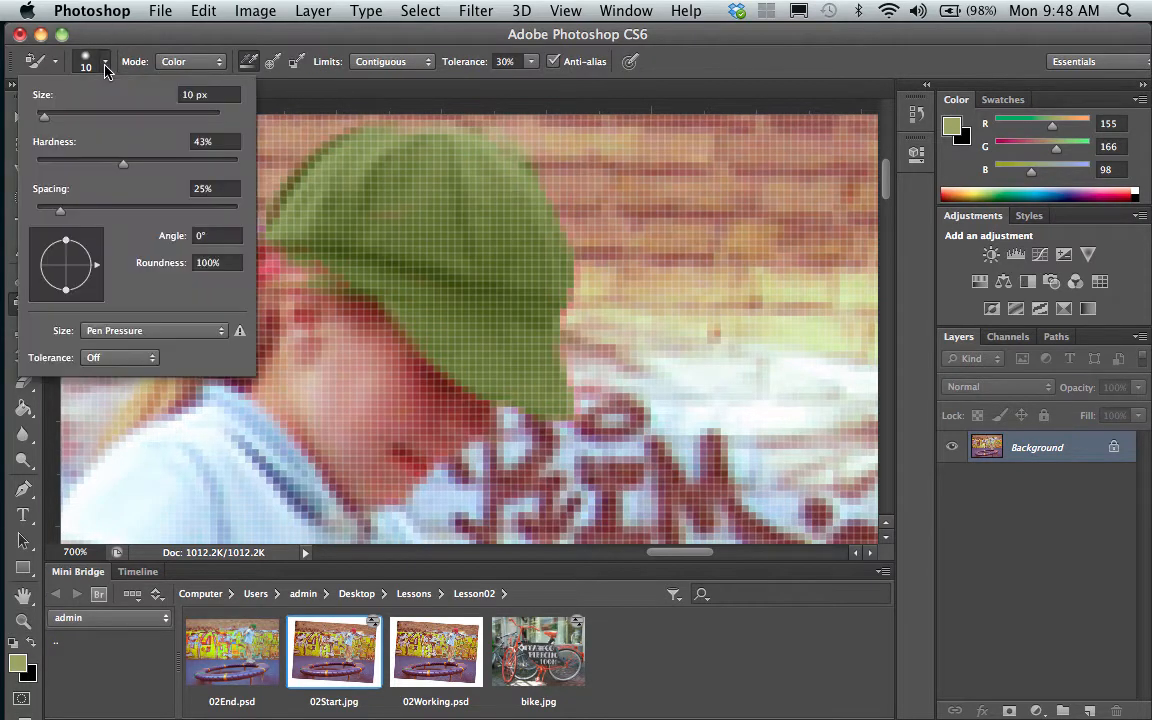
drag(44, 116, 40, 118)
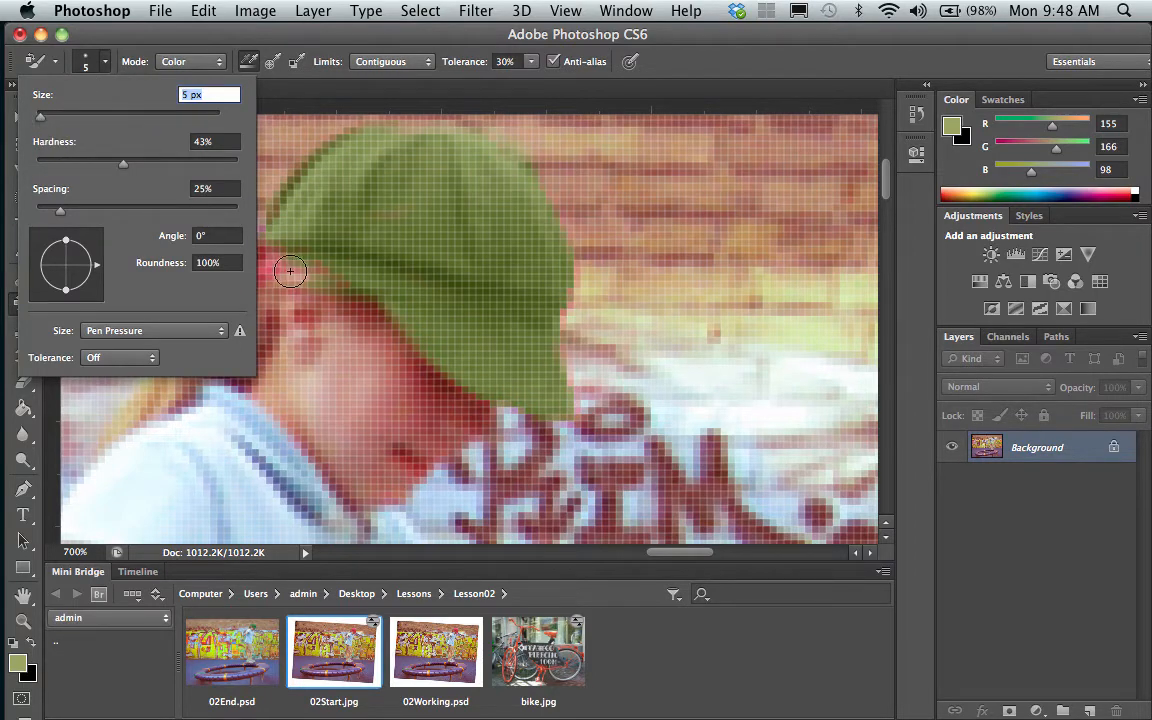
click(327, 221)
mouse_move(260, 248)
mouse_down()
mouse_move(227, 284)
mouse_move(296, 244)
mouse_move(266, 258)
mouse_up()
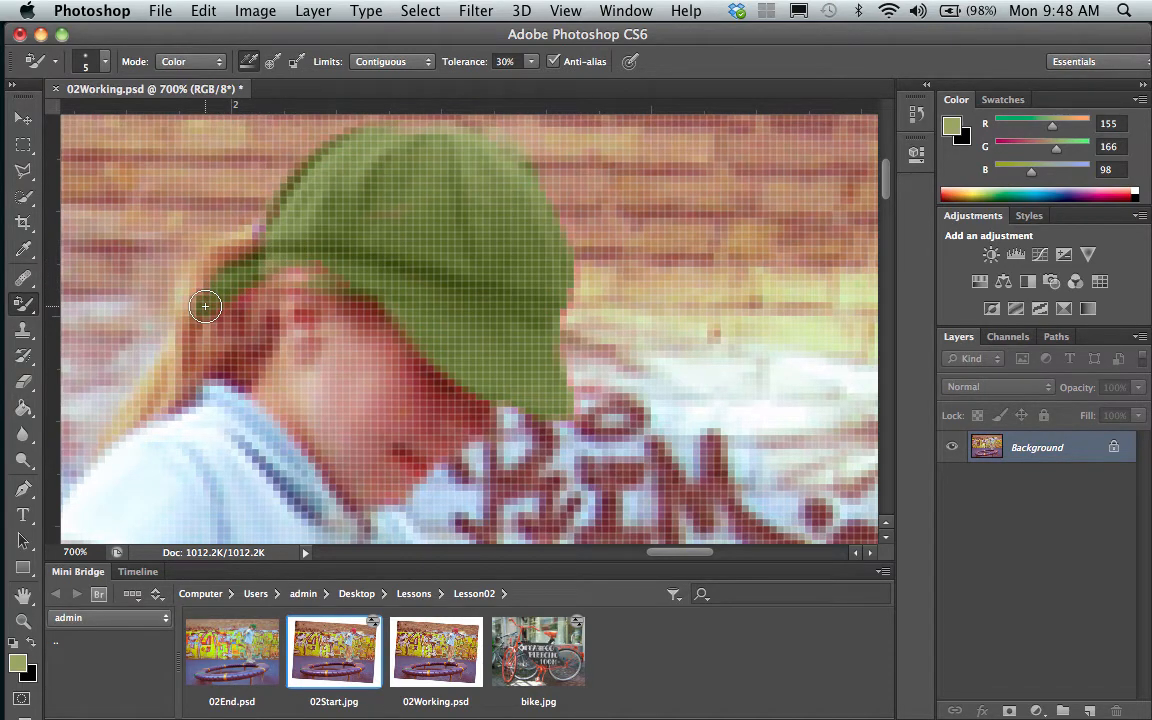
mouse_move(205, 306)
mouse_down()
mouse_move(264, 254)
mouse_move(250, 275)
mouse_up()
Step: Set the document's magnification to 100% to check the recolored cap
click(75, 553)
text(100)
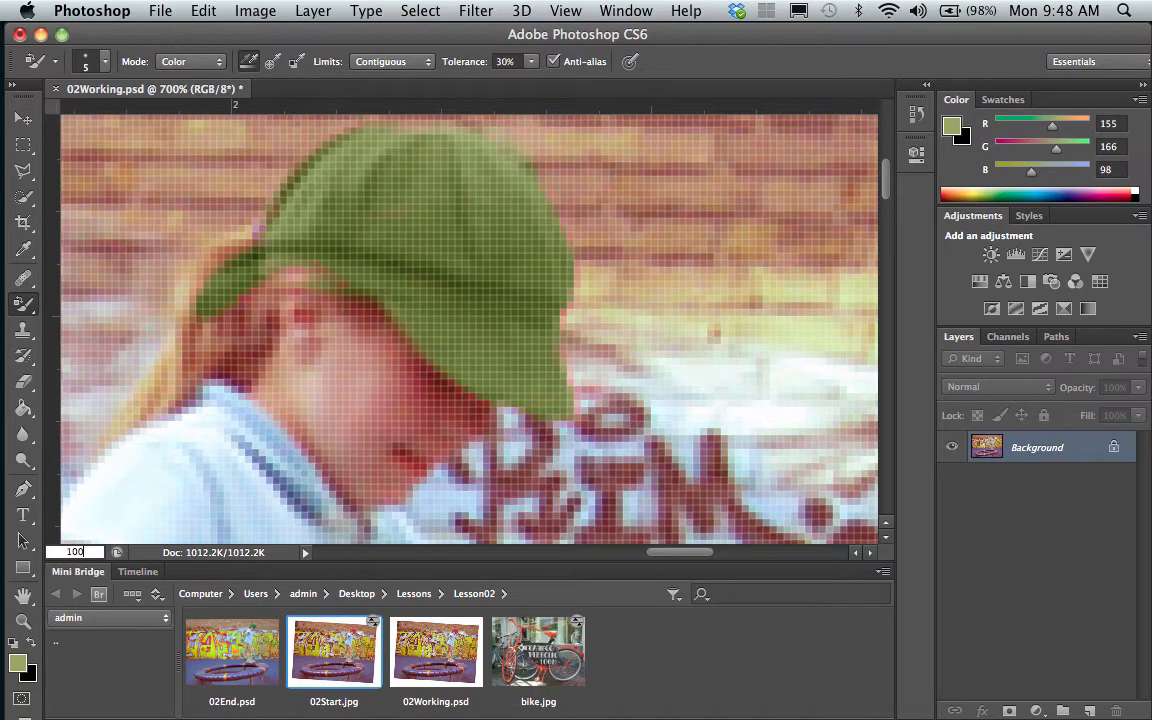
key(Return)
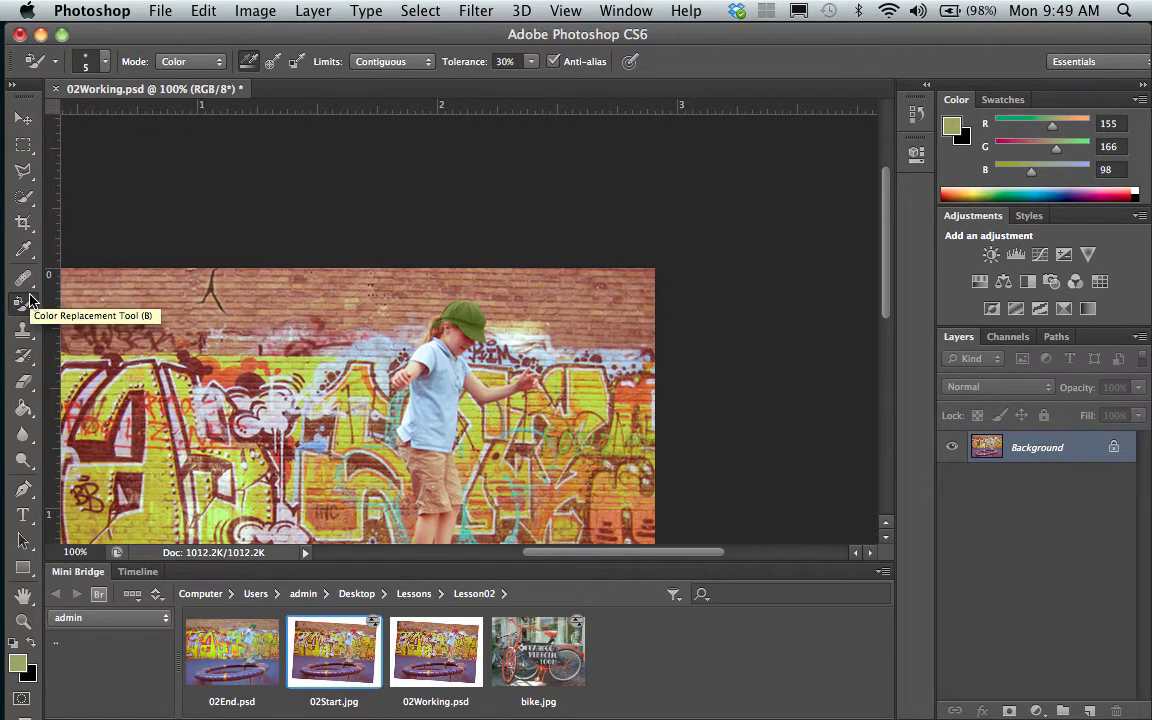
Step: Open the Replace Color adjustment, review its selection and replacement options, and cancel it
click(251, 10)
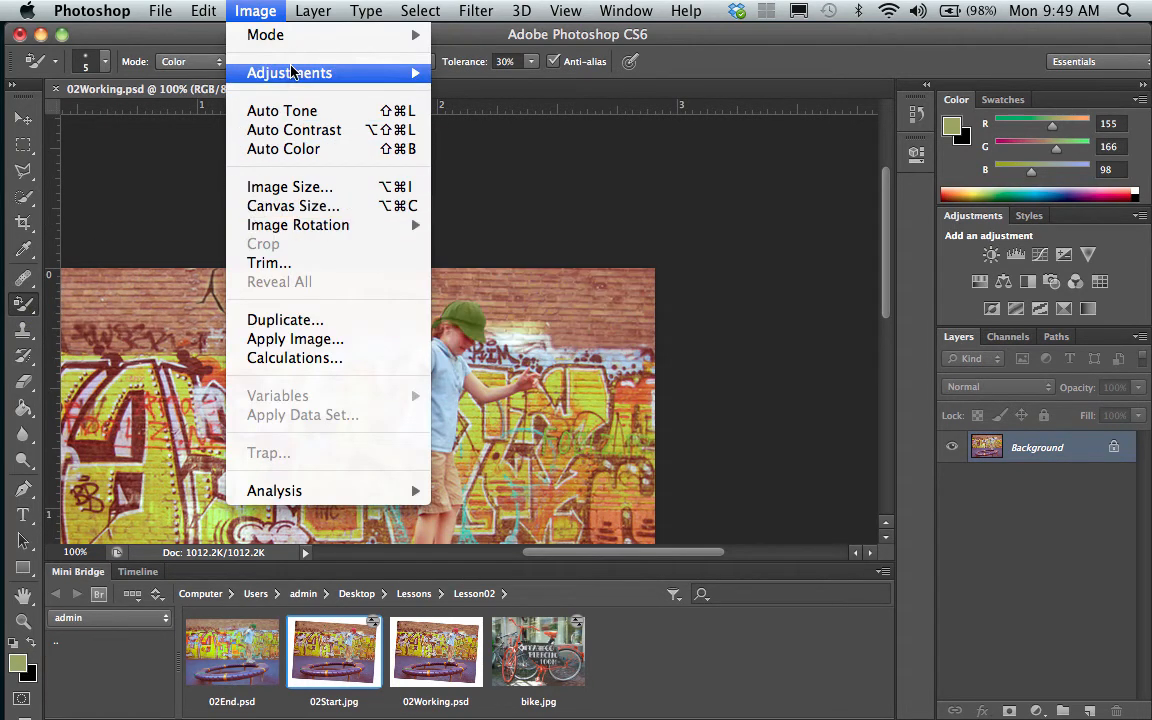
mouse_move(291, 72)
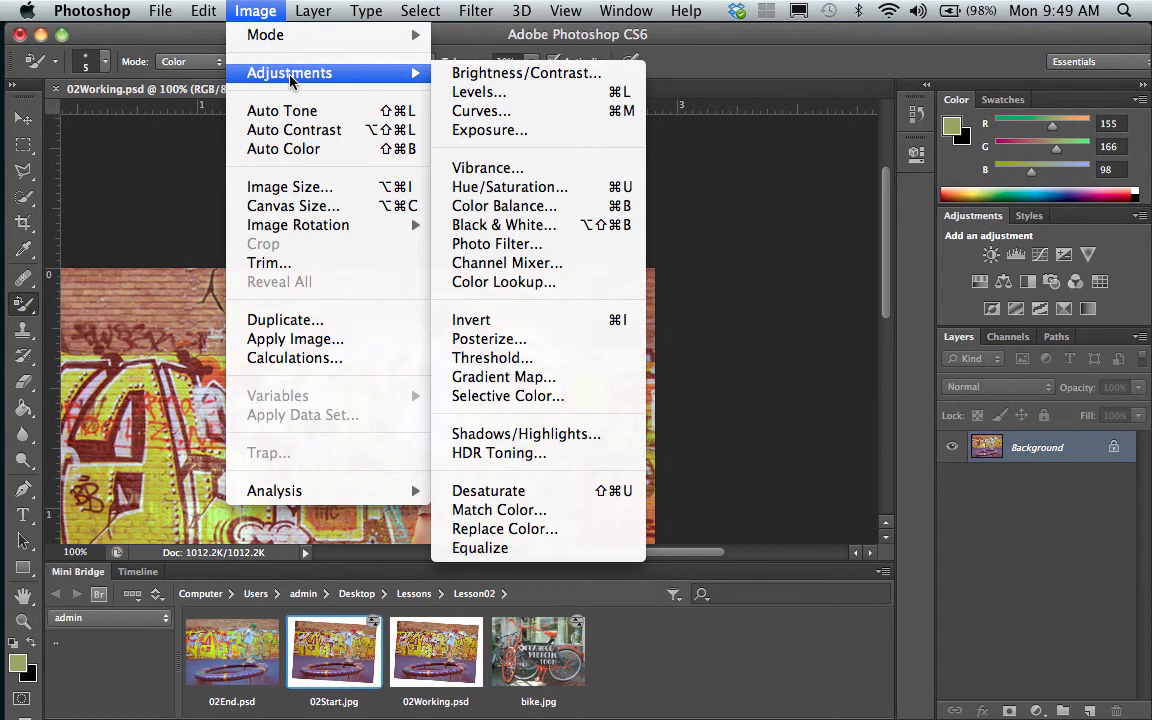
click(498, 530)
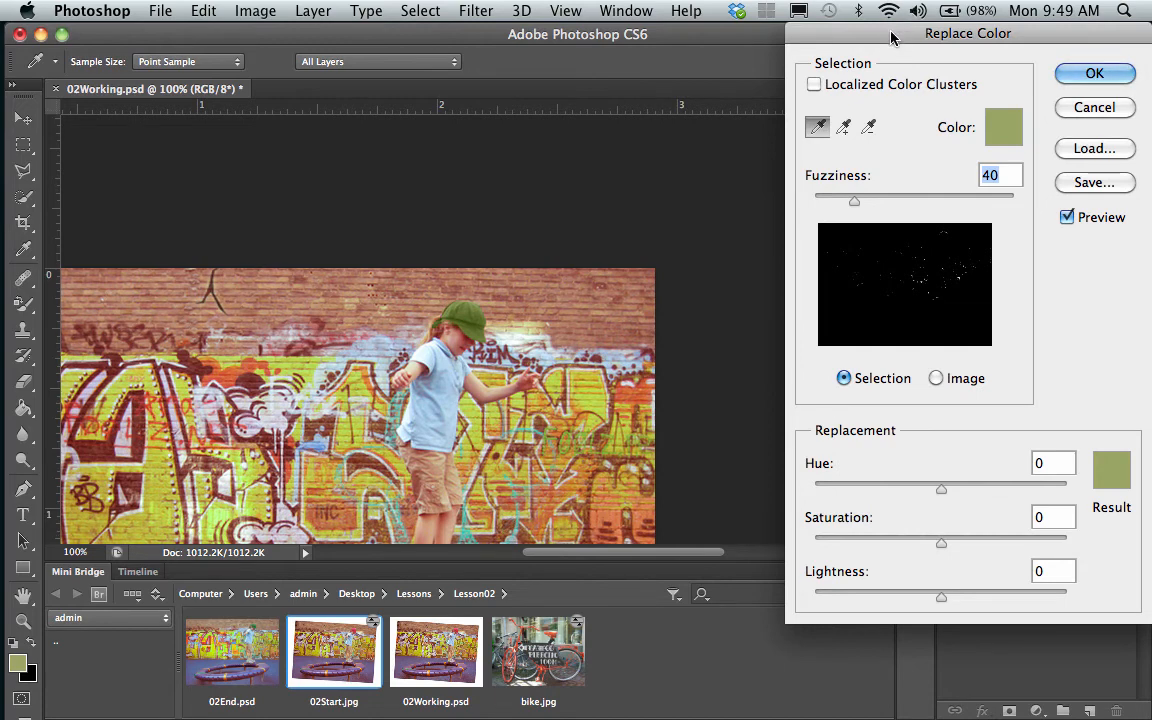
drag(893, 37, 763, 56)
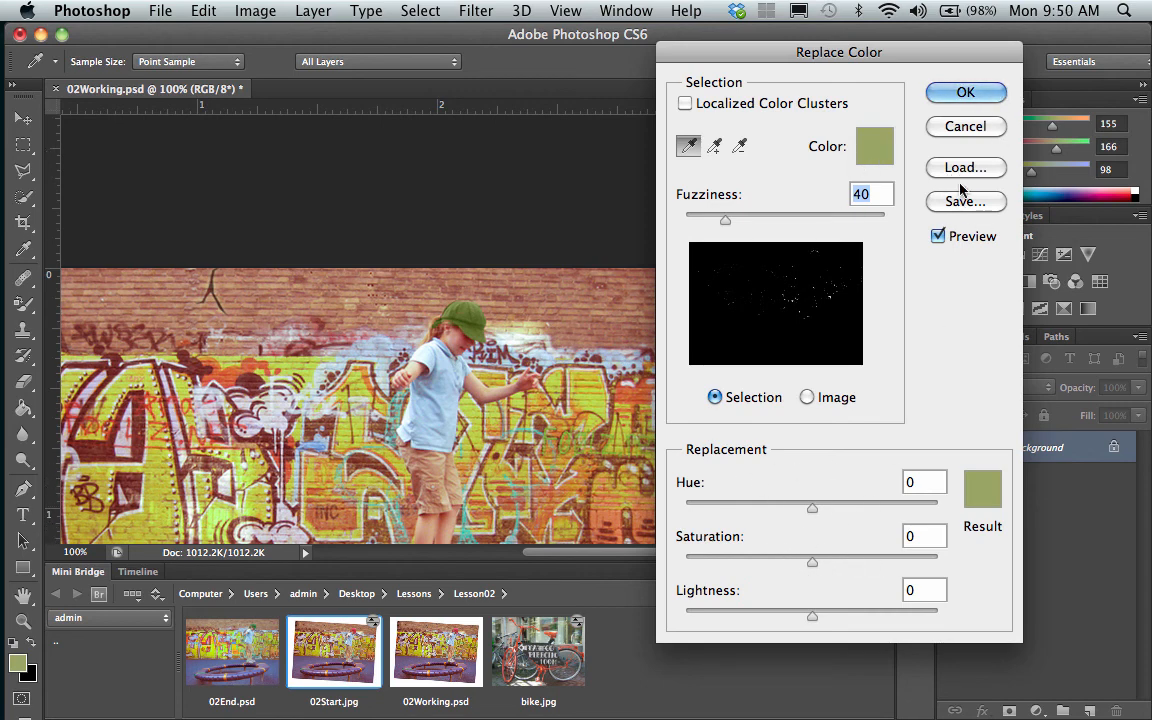
click(962, 130)
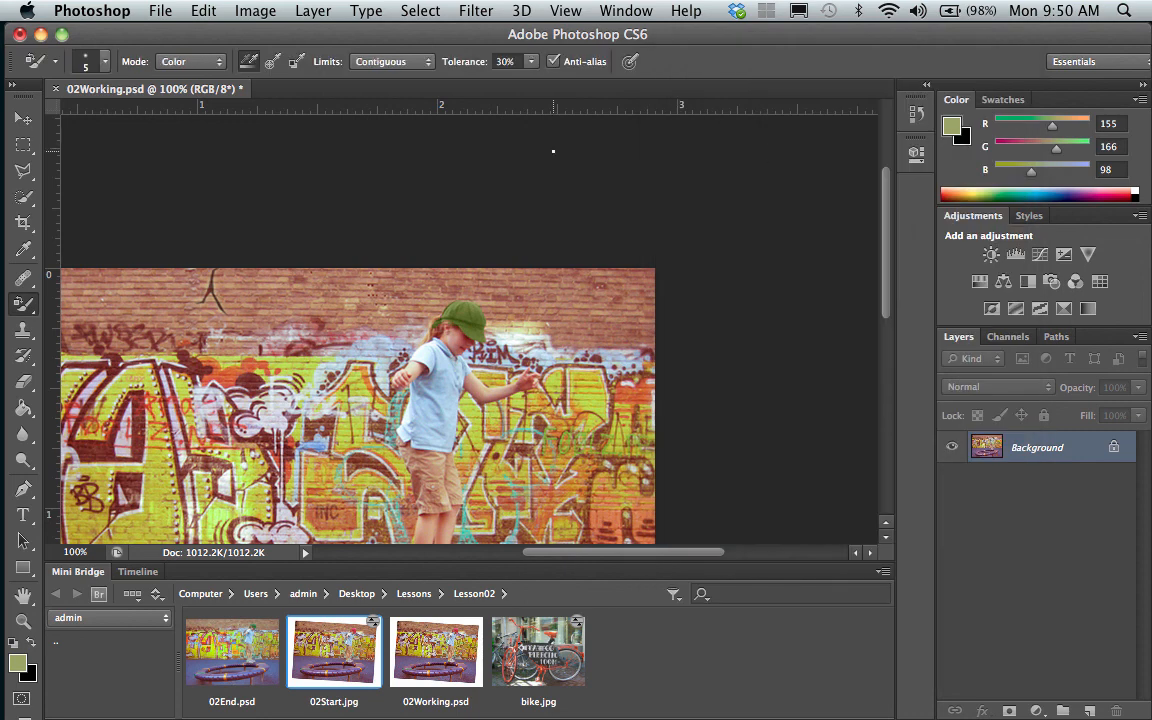